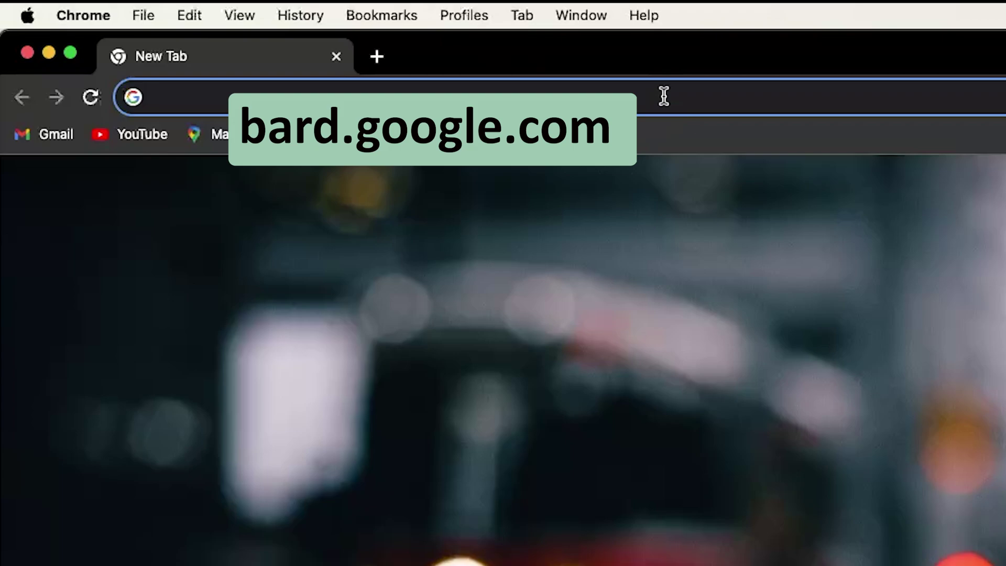
- Load bard.google.com in Chrome
{"action": "type", "text": "bard"}
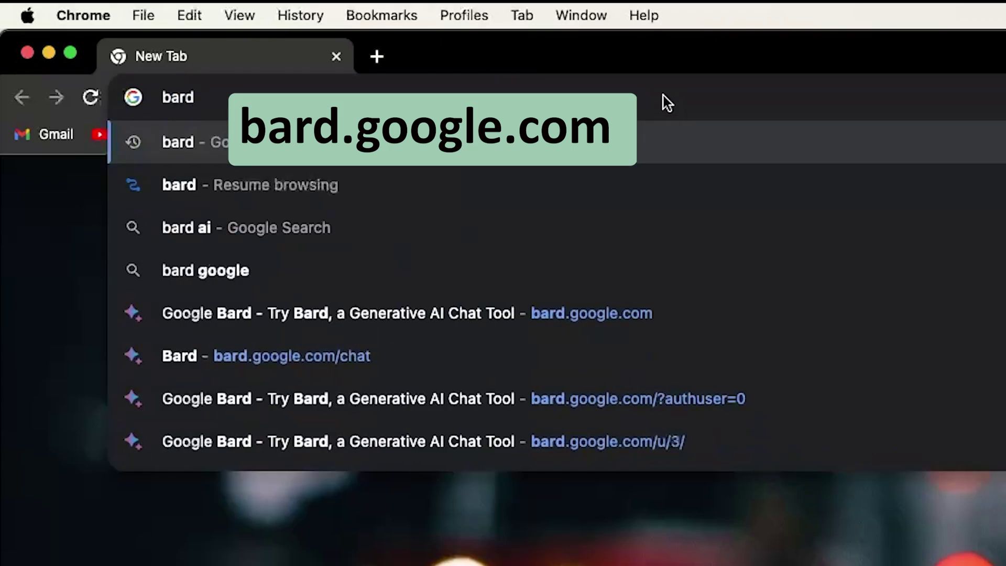
{"action": "type", "text": ".goo"}
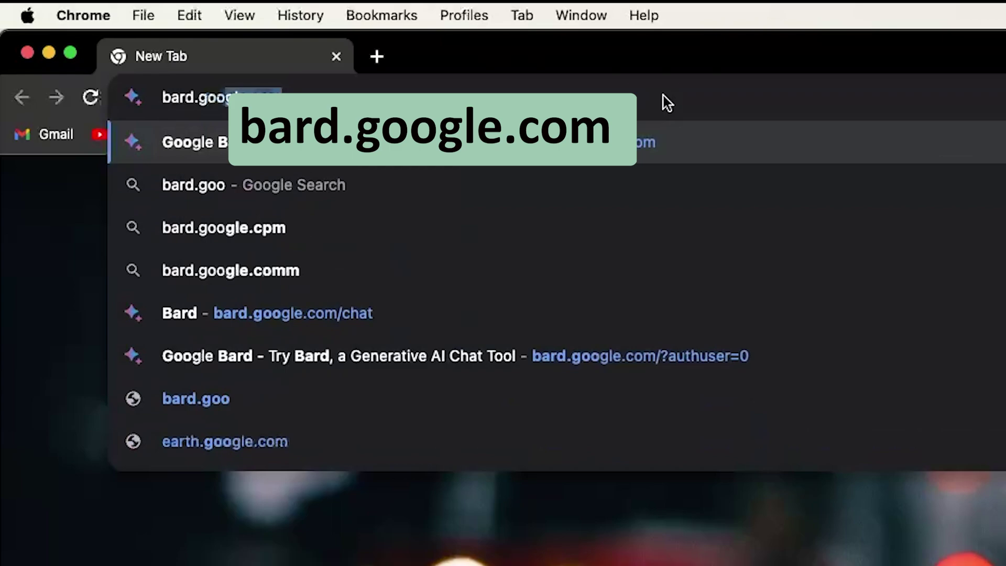
{"action": "key", "text": "Return"}
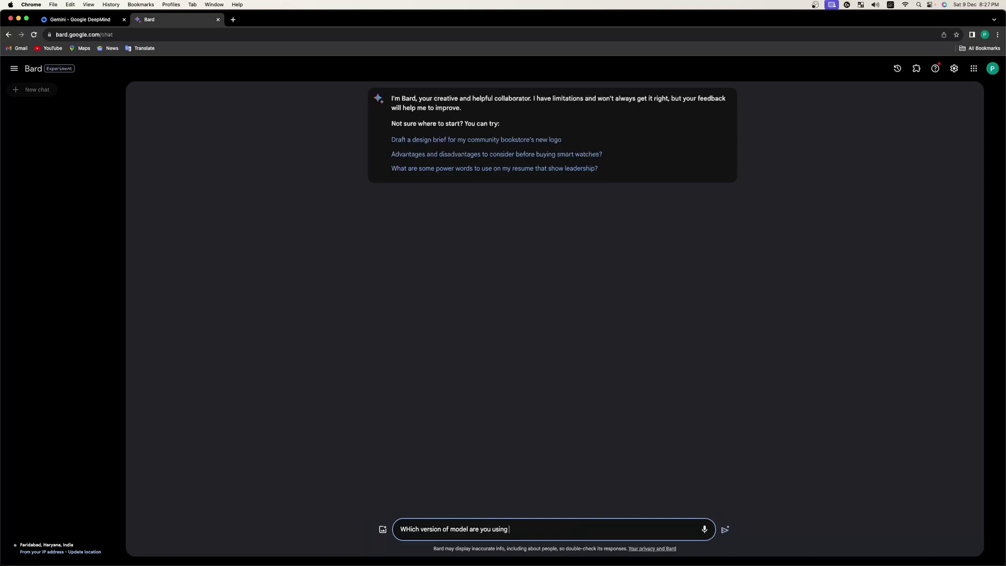
- Send the model-version question, read the Gemini Pro answer, and start a new empty chat
{"action": "key", "text": "Return"}
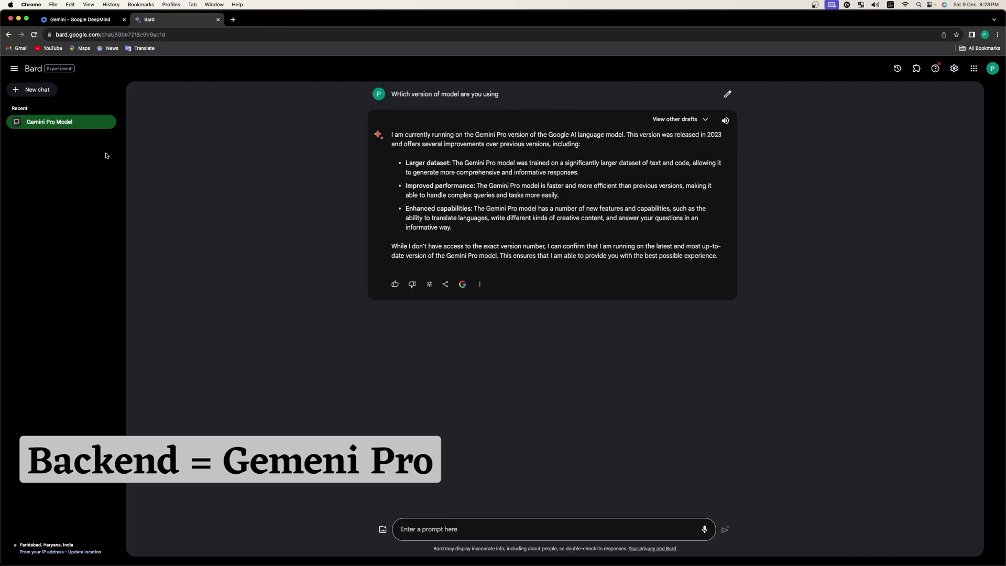
{"action": "left_click", "coordinate": [31, 90]}
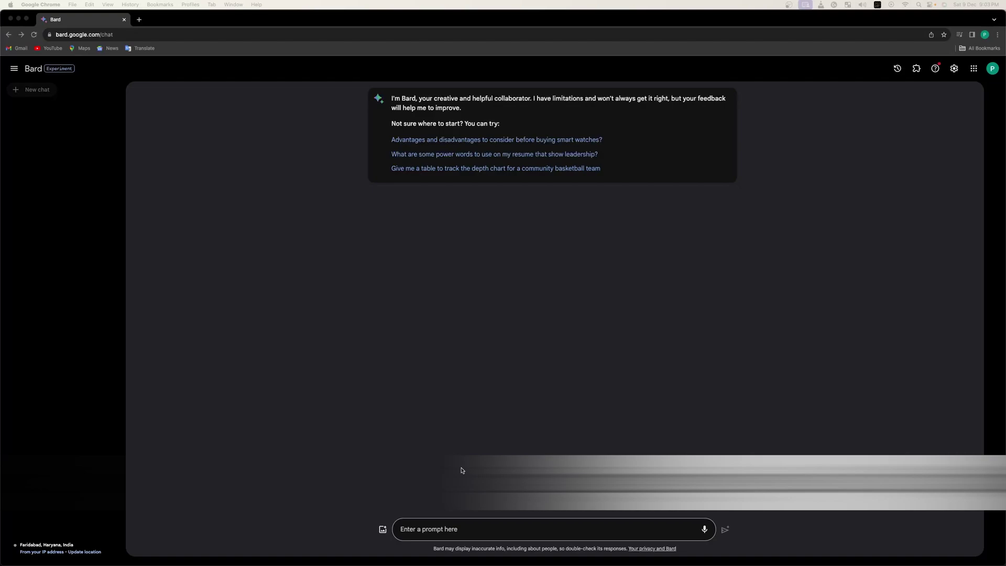
- Attach the logo image unnamed.jpg and ask 'which youtube channel logo it is?'
{"action": "left_click", "coordinate": [383, 530]}
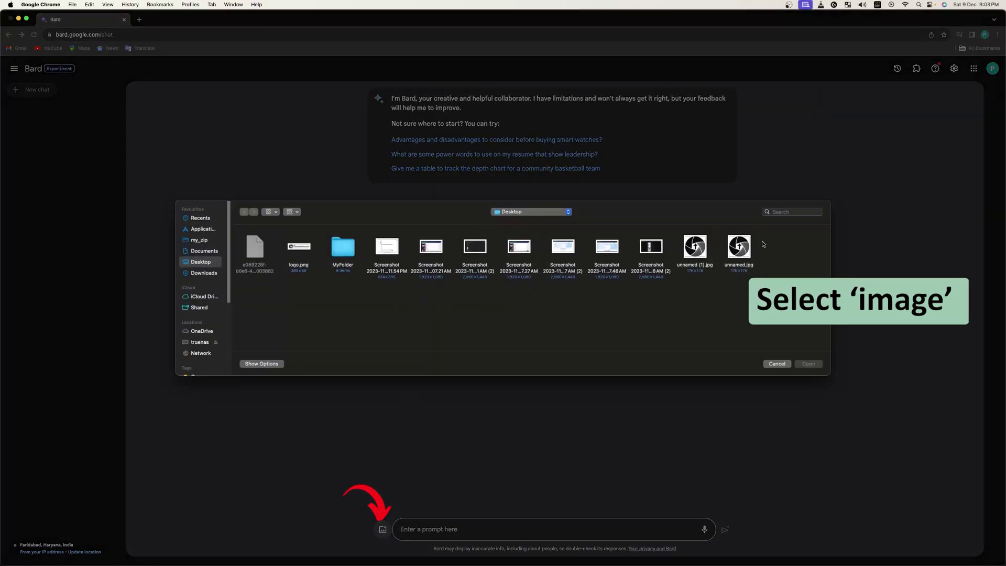
{"action": "left_click", "coordinate": [744, 250]}
{"action": "key", "text": "Return"}
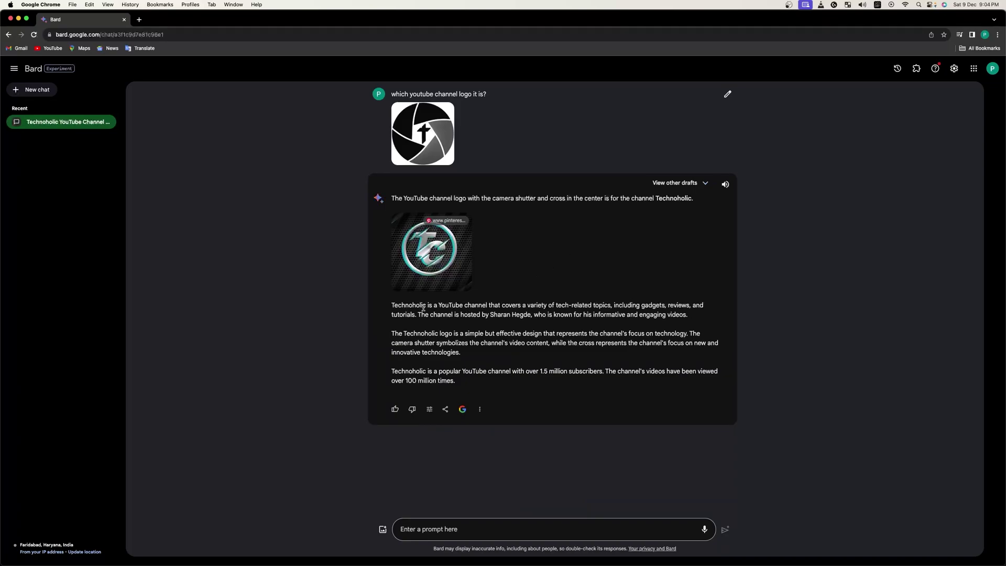
- Highlight and read parts of the Technoholic answer explaining the logo design
{"action": "left_click_drag", "start_coordinate": [399, 305], "coordinate": [451, 305]}
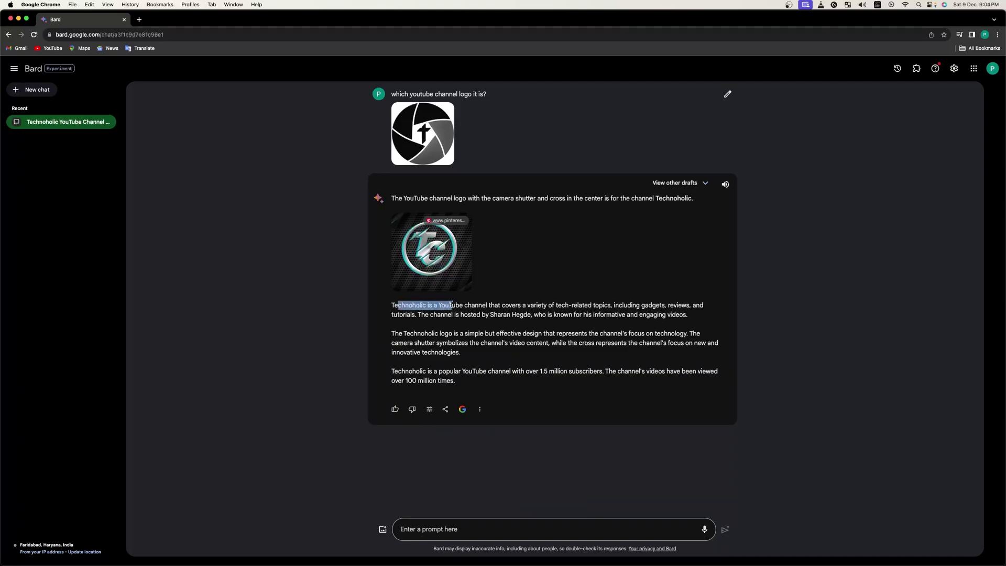
{"action": "left_click", "coordinate": [451, 305]}
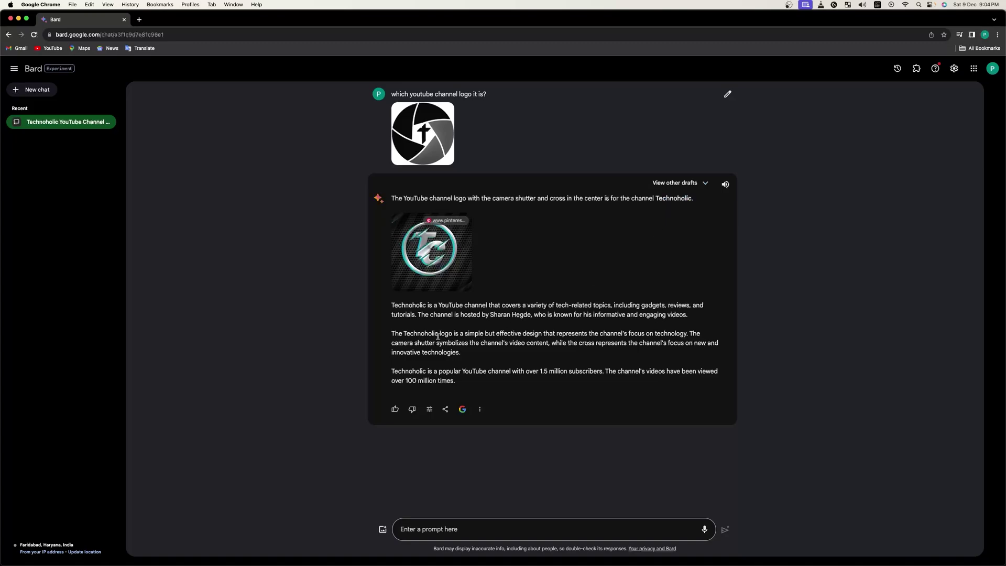
{"action": "left_click_drag", "start_coordinate": [425, 334], "coordinate": [513, 370]}
{"action": "left_click", "coordinate": [578, 264]}
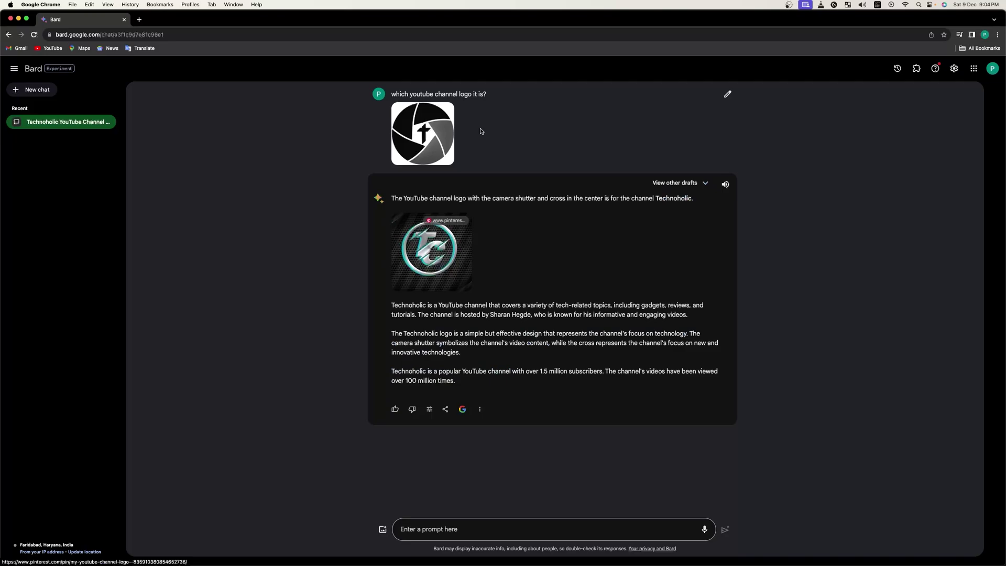
{"action": "mouse_move", "coordinate": [449, 139]}
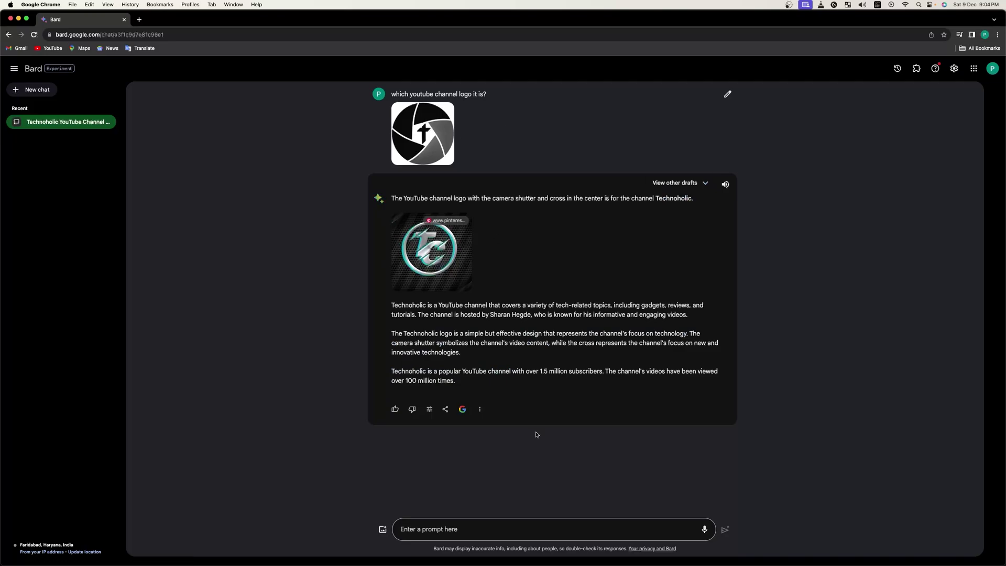
- Request a More casual rewrite of the Technoholic answer, then reopen the Modify response menu after it fails
{"action": "left_click", "coordinate": [430, 406]}
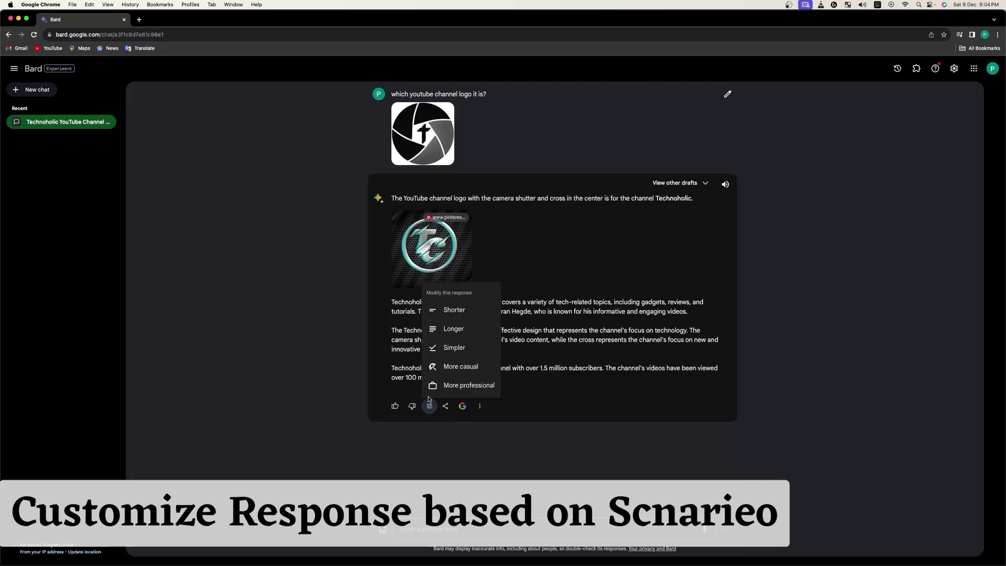
{"action": "left_click", "coordinate": [461, 369]}
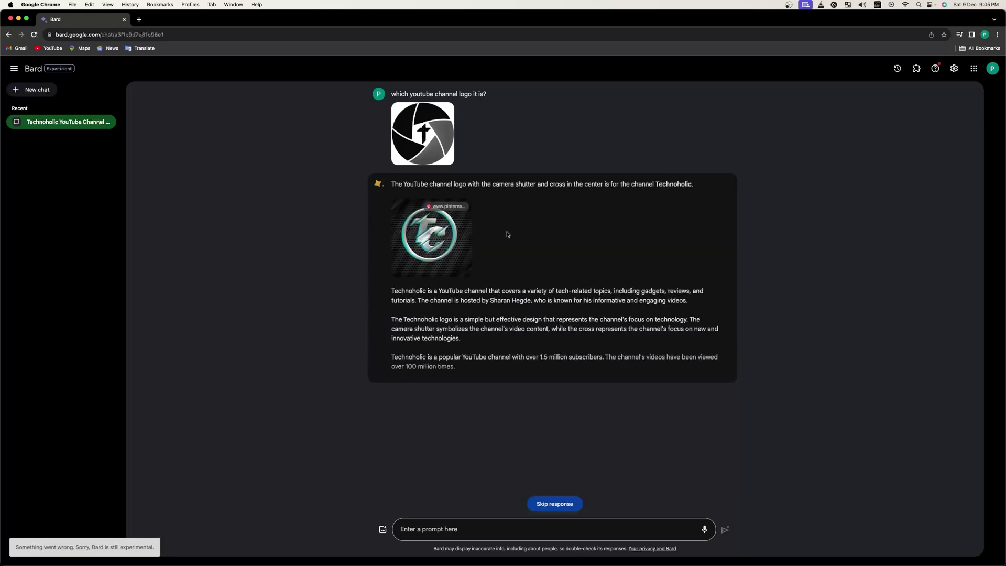
{"action": "left_click", "coordinate": [430, 409]}
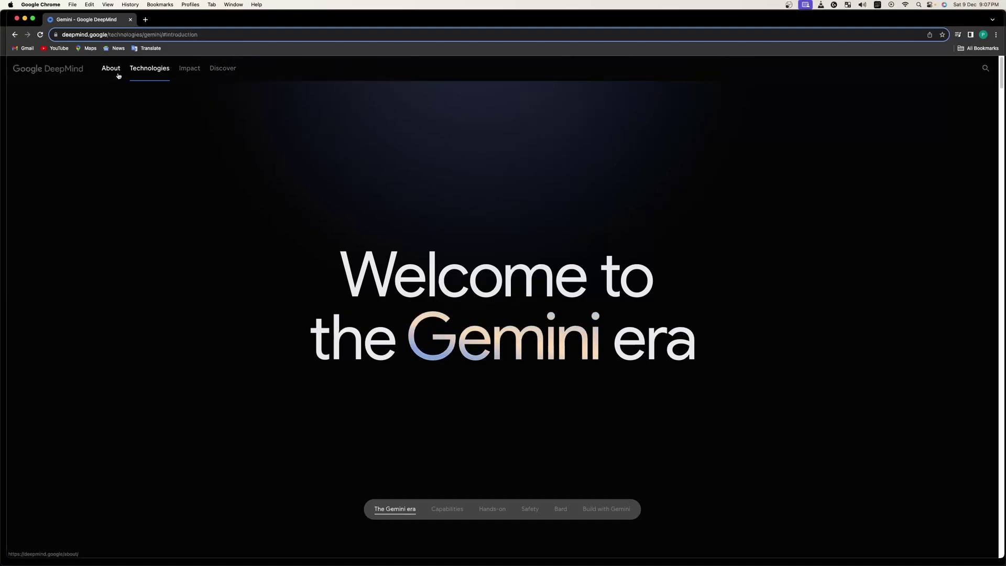
- Compare Gemini Ultra with GPT-4 in the text benchmark table, highlighting the GPT-4 column and GSM8K row
{"action": "scroll", "coordinate": [238, 212], "scroll_direction": "down", "scroll_amount": 20}
{"action": "scroll", "coordinate": [238, 209], "scroll_direction": "up", "scroll_amount": 15}
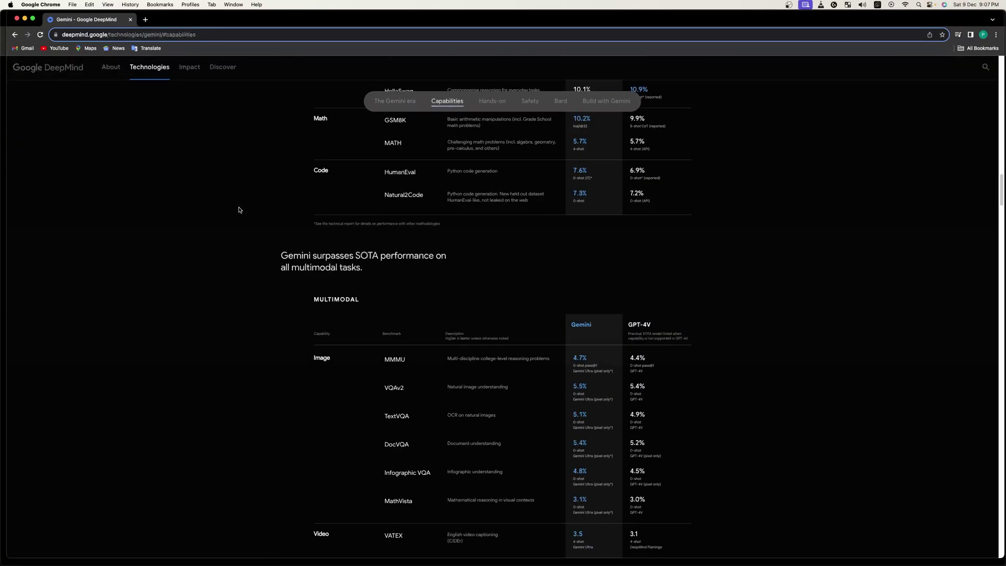
{"action": "scroll", "coordinate": [326, 307], "scroll_direction": "down", "scroll_amount": 5}
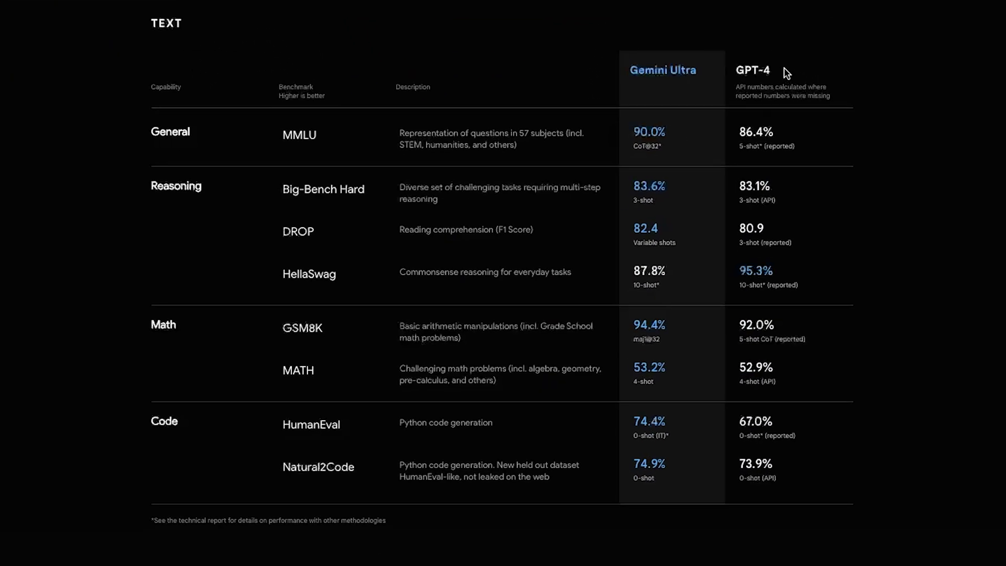
{"action": "left_click_drag", "start_coordinate": [785, 72], "coordinate": [736, 71]}
{"action": "left_click", "coordinate": [819, 57]}
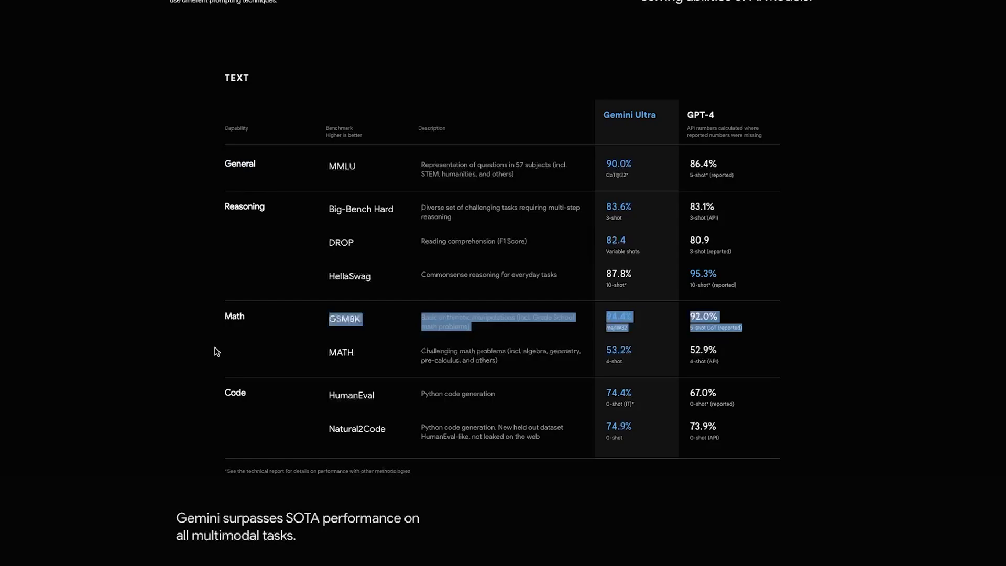
{"action": "left_click", "coordinate": [37, 339]}
{"action": "scroll", "coordinate": [36, 339], "scroll_direction": "up", "scroll_amount": 5}
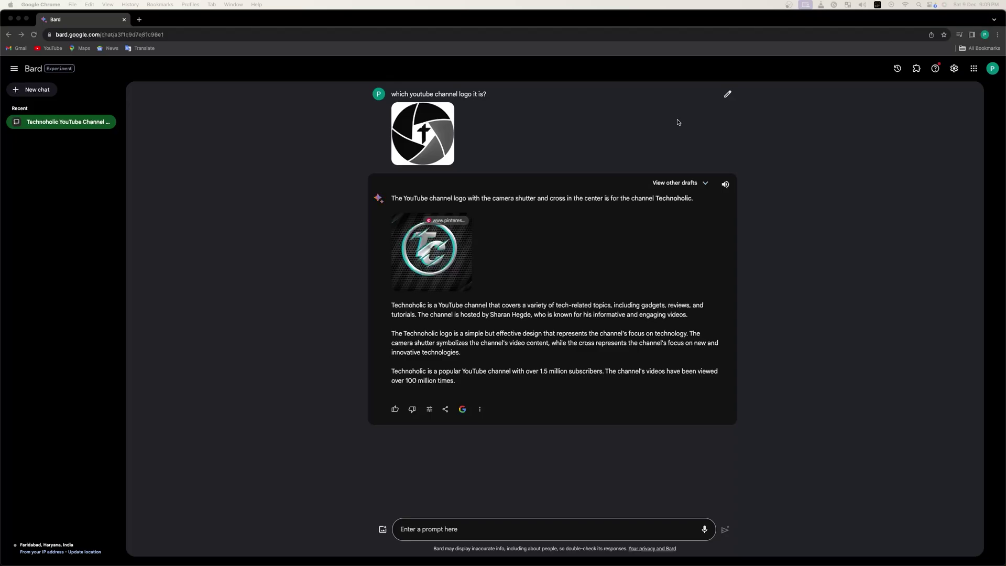
- On Bard's Extensions page, toggle Google Workspace then cancel, leaving it unconnected
{"action": "left_click", "coordinate": [917, 72]}
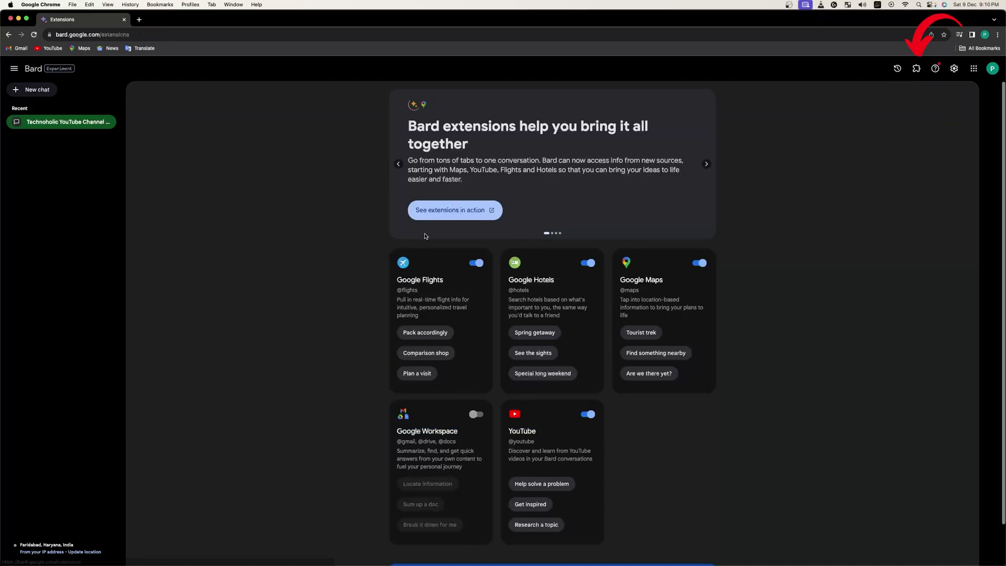
{"action": "scroll", "coordinate": [319, 320], "scroll_direction": "down", "scroll_amount": 2}
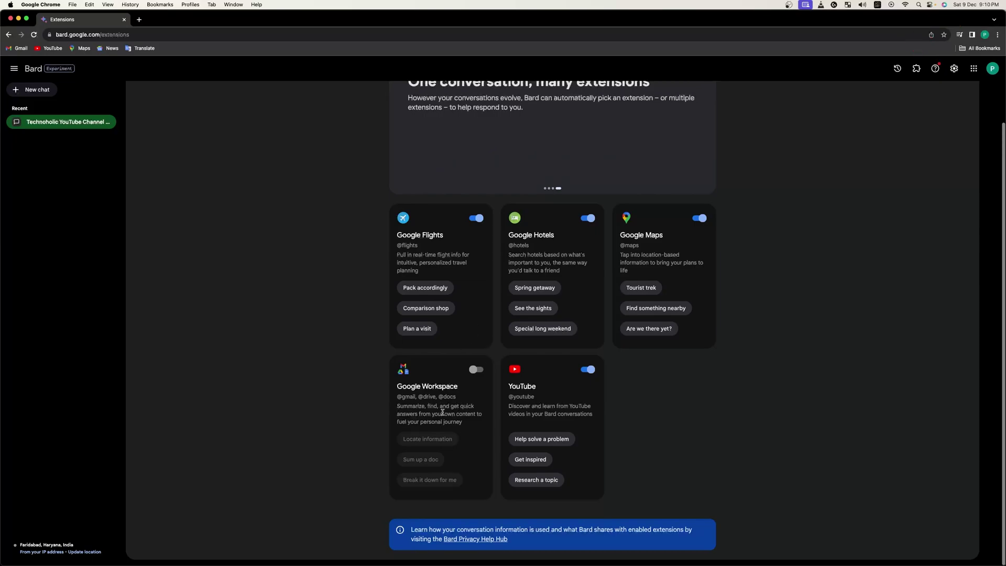
{"action": "left_click", "coordinate": [479, 370]}
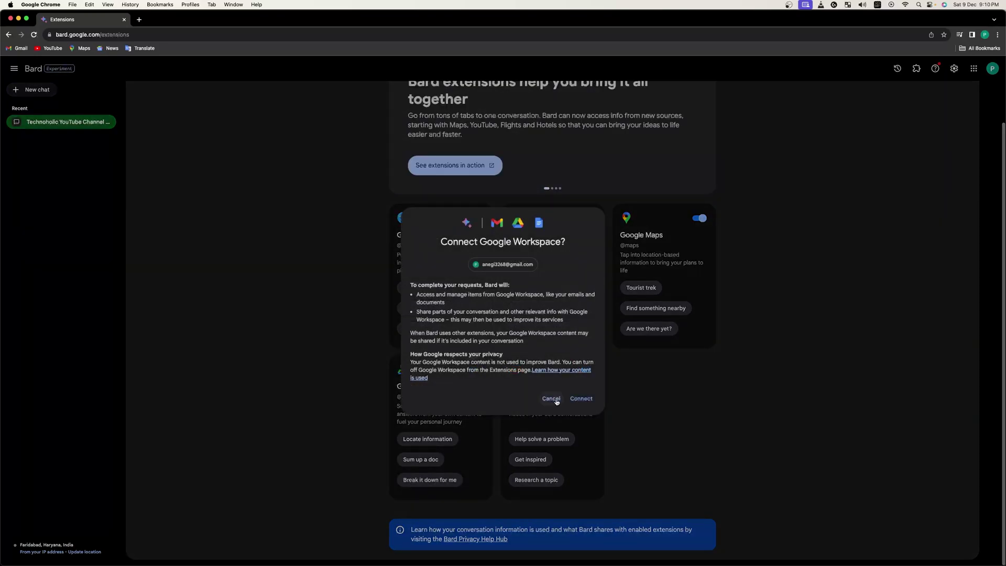
{"action": "left_click", "coordinate": [554, 400]}
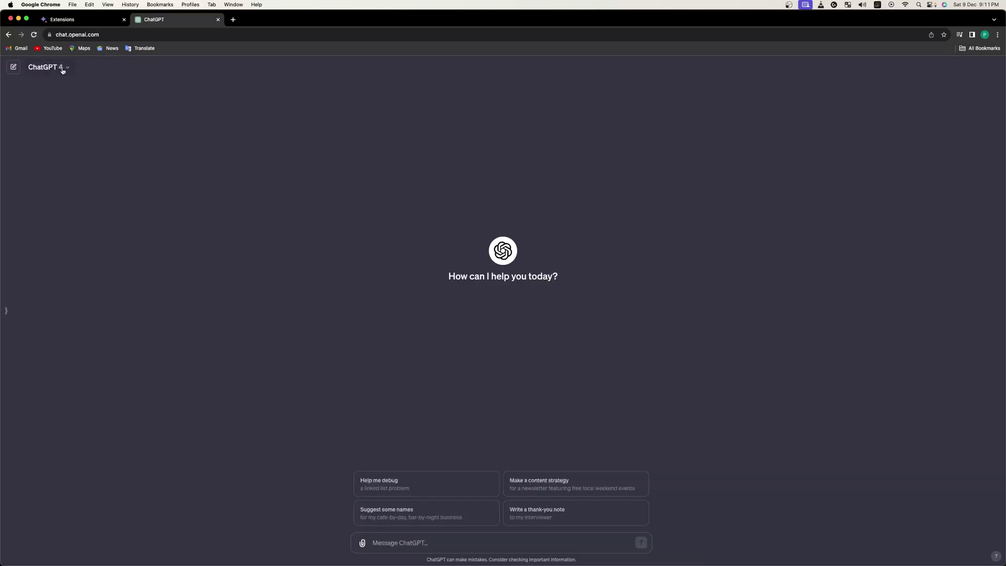
- Switch ChatGPT to the Plugins model, view its enabled plugins, then return to Bard's Extensions tab
{"action": "left_click", "coordinate": [61, 67]}
{"action": "left_click", "coordinate": [66, 153]}
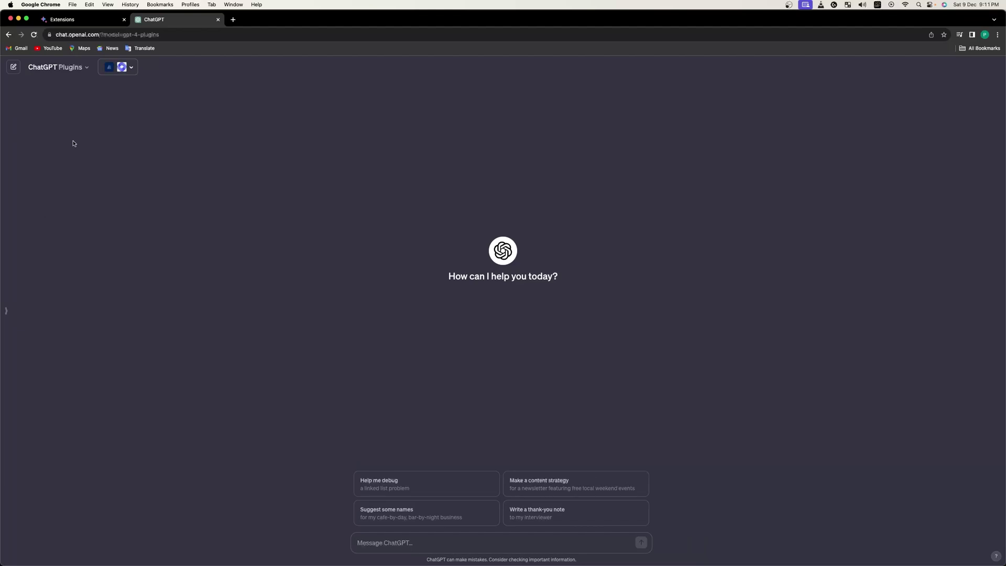
{"action": "left_click", "coordinate": [118, 67]}
{"action": "scroll", "coordinate": [149, 145], "scroll_direction": "down", "scroll_amount": 3}
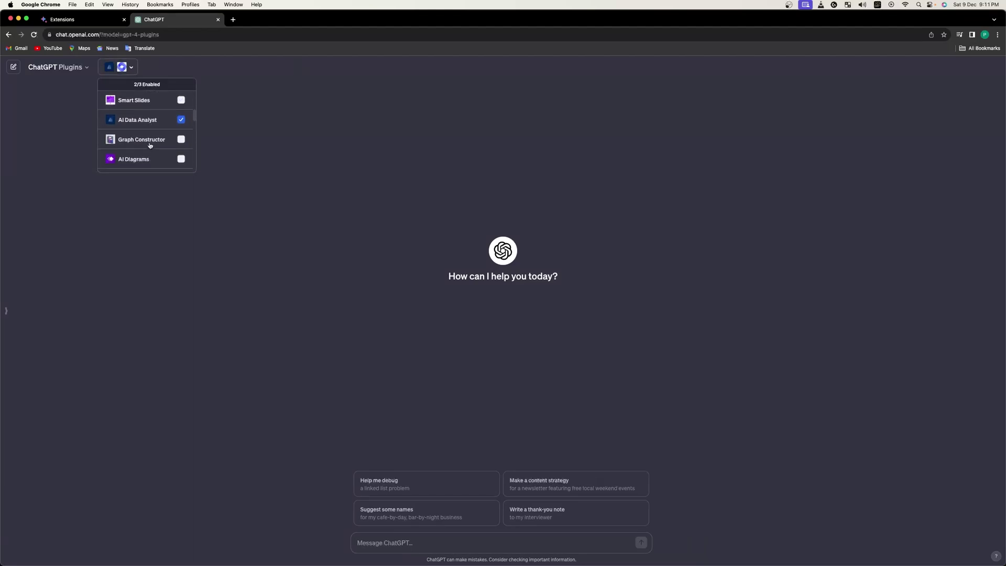
{"action": "left_click", "coordinate": [90, 21]}
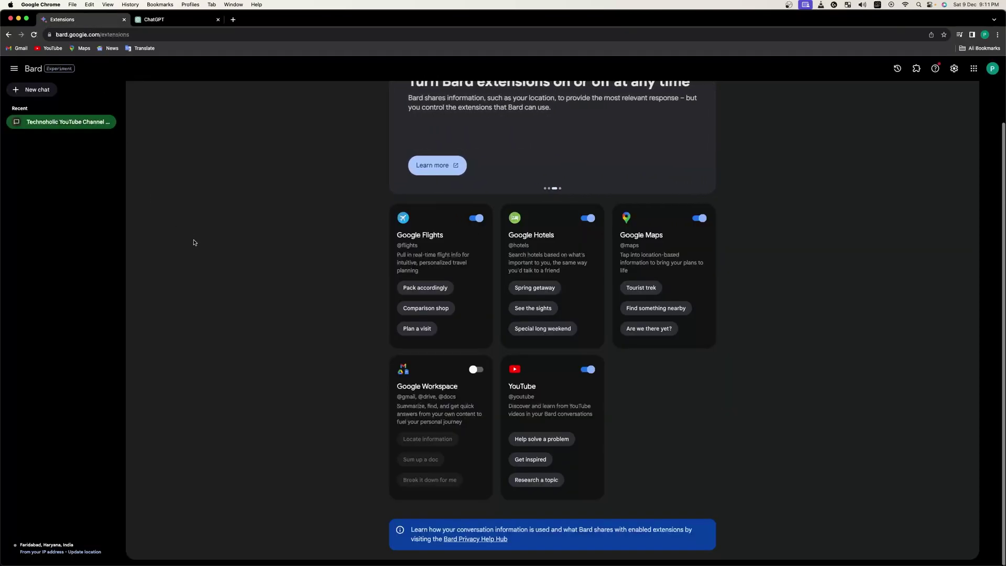
- Scroll back to the top of Bard's Extensions page
{"action": "scroll", "coordinate": [197, 254], "scroll_direction": "up", "scroll_amount": 2}
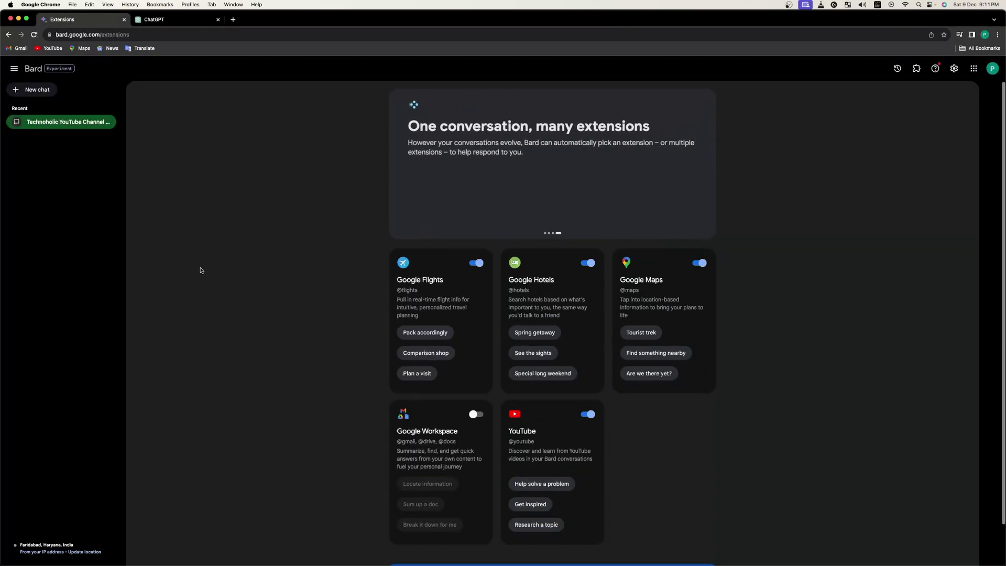